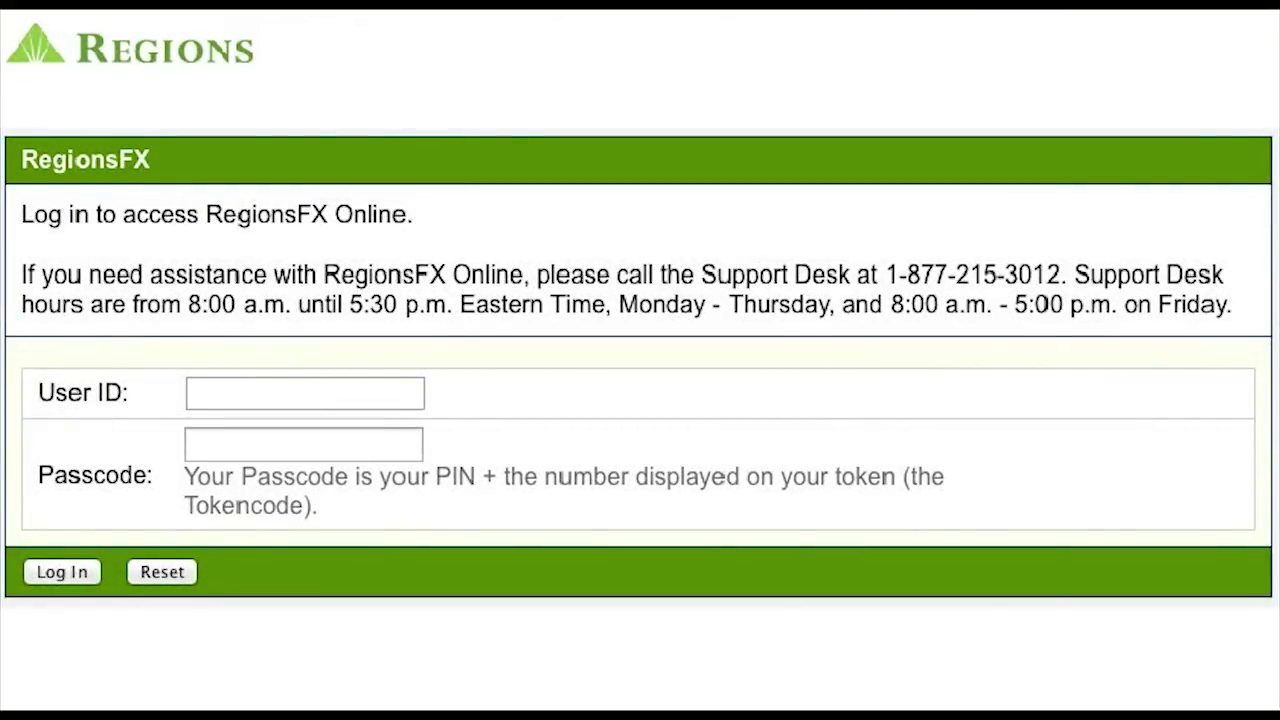
Log in to RegionsFX Online with the demo user ID and passcode
{"action": "left_click", "coordinate": [333, 395]}
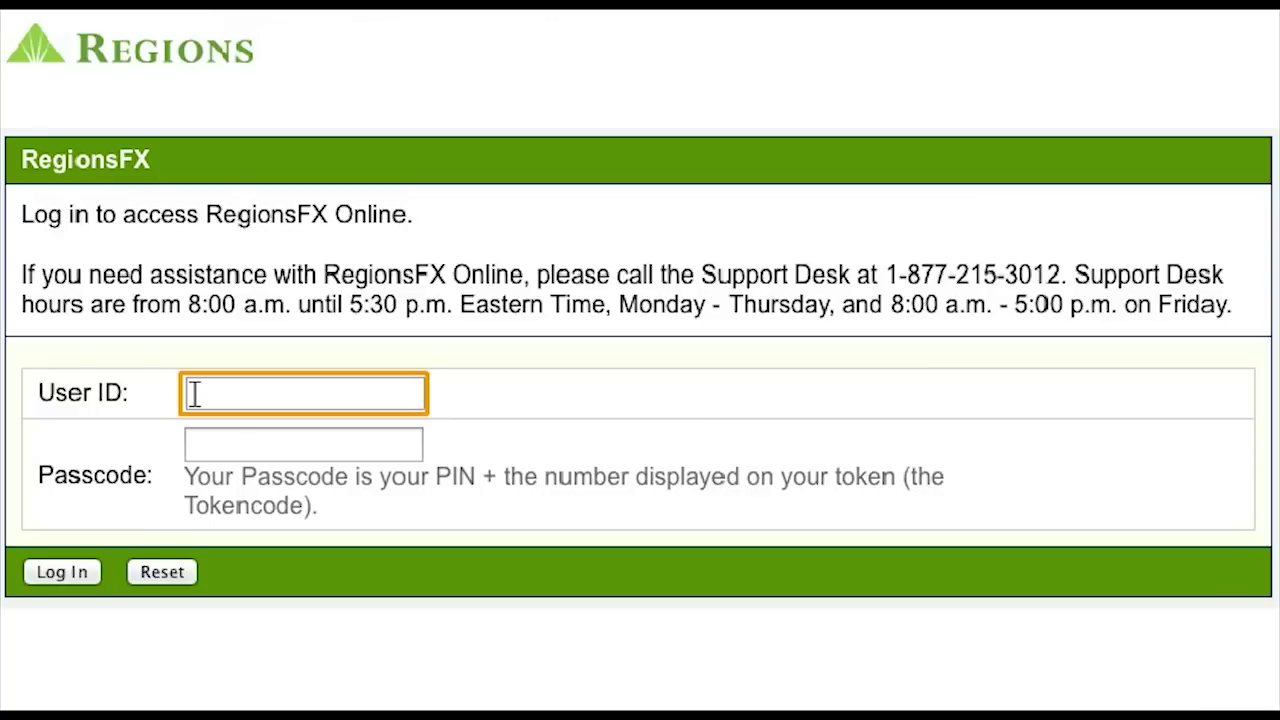
{"action": "key", "text": "Tab"}
{"action": "type", "text": "********"}
{"action": "left_click", "coordinate": [312, 478]}
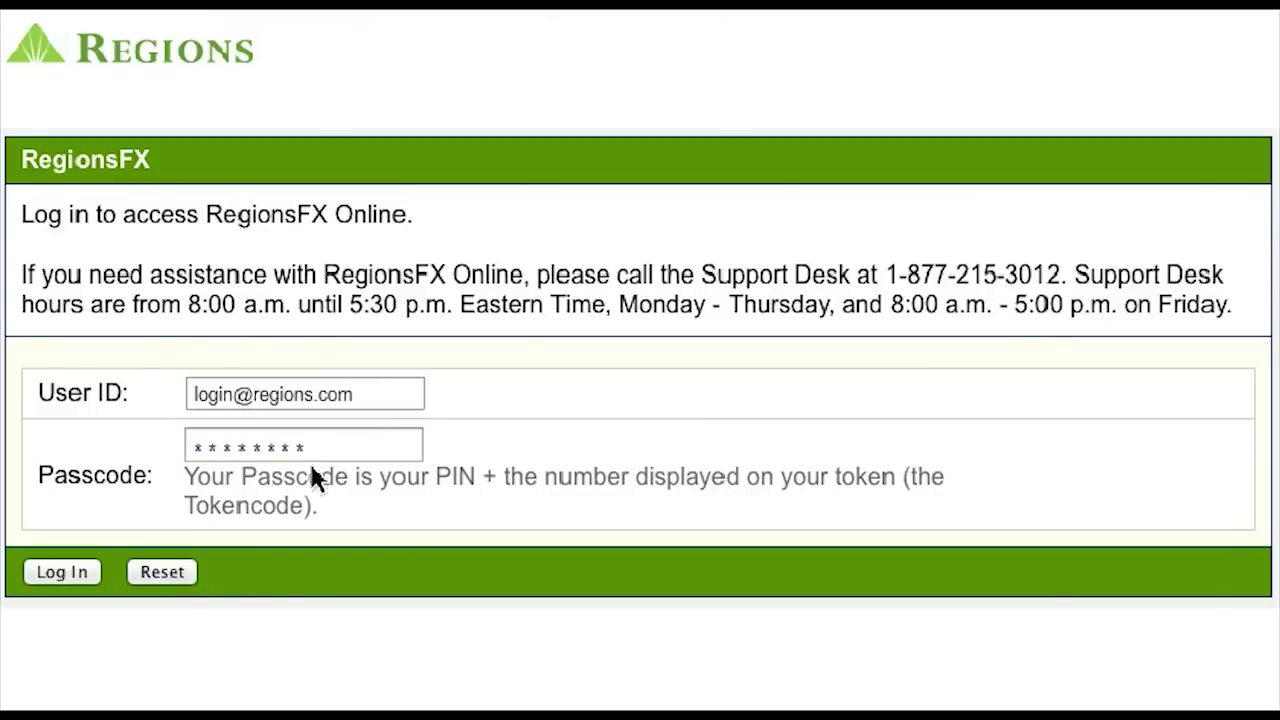
{"action": "left_click", "coordinate": [62, 572]}
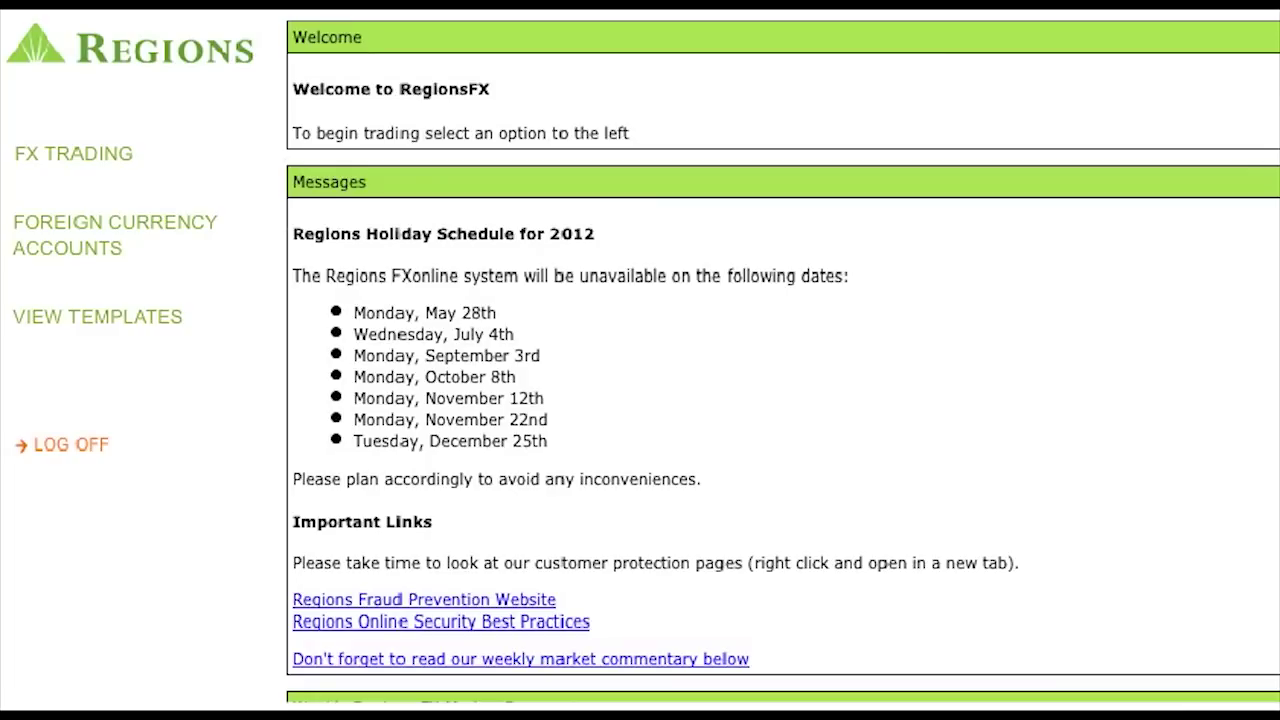
Start an FX spot request, keeping Buy EUR and Sell USD as the currencies
{"action": "left_click", "coordinate": [117, 153]}
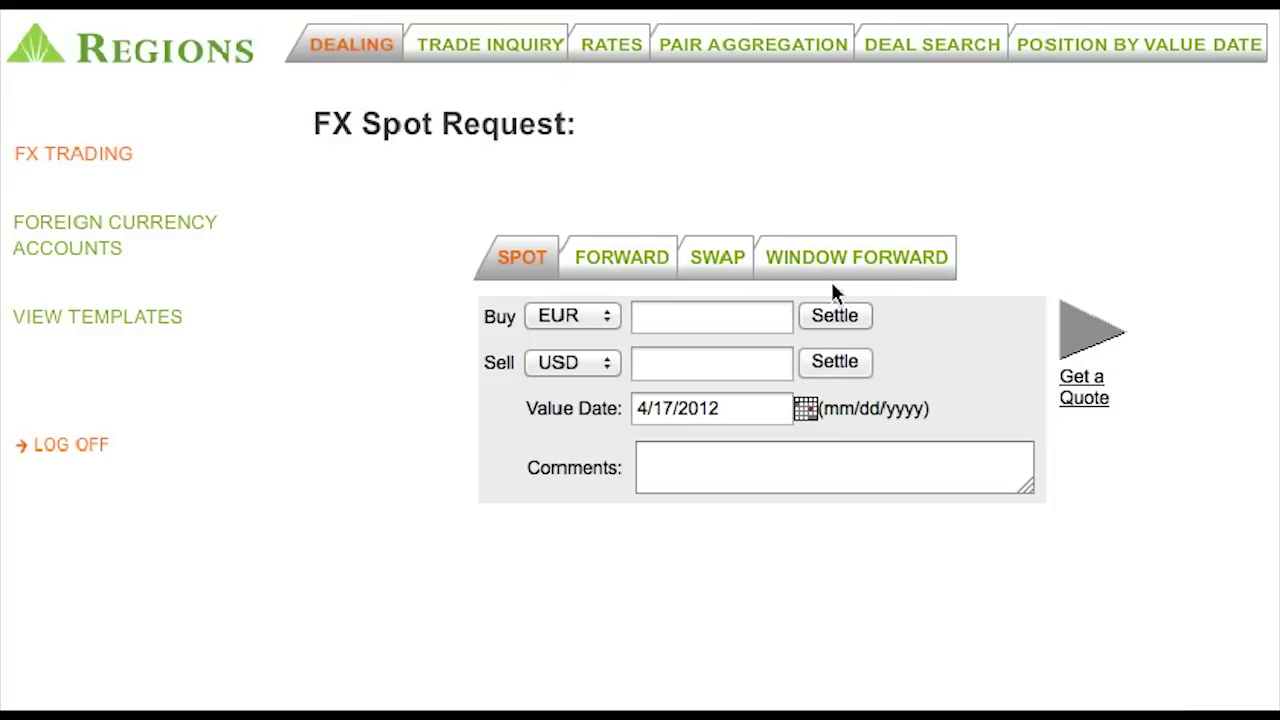
{"action": "left_click", "coordinate": [606, 316]}
{"action": "left_click", "coordinate": [590, 588]}
{"action": "left_click", "coordinate": [596, 363]}
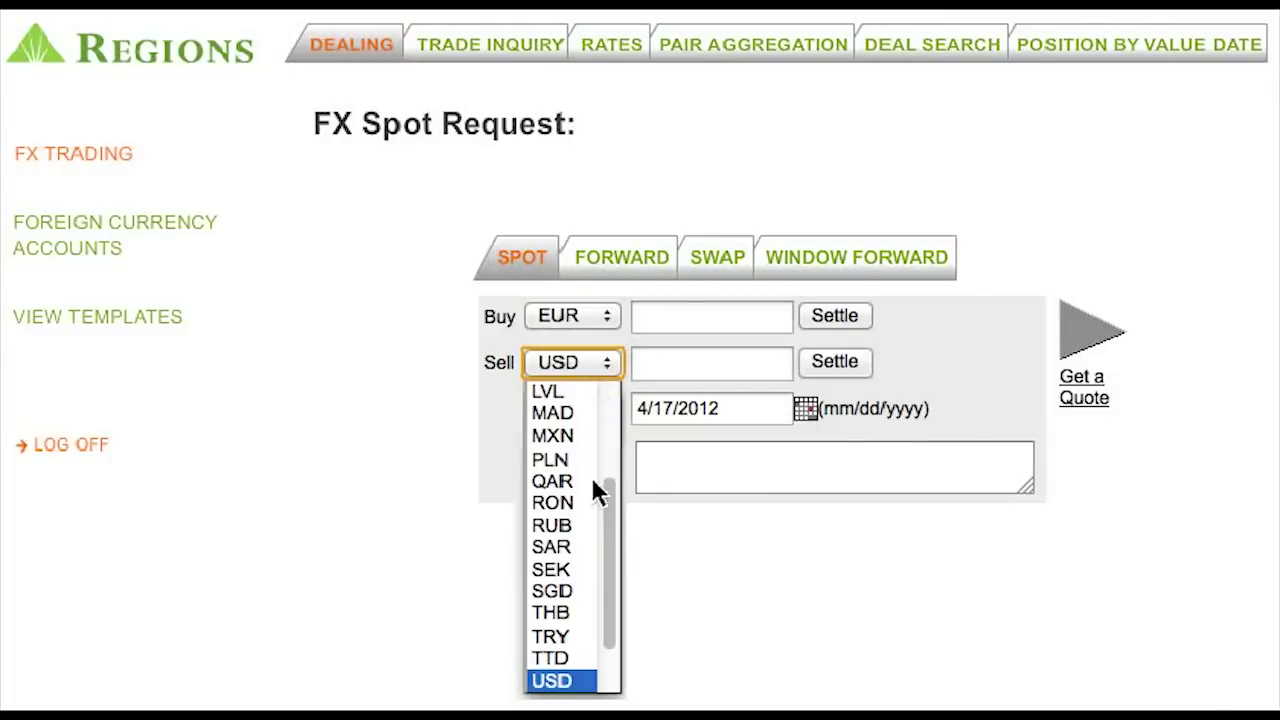
{"action": "left_click", "coordinate": [589, 680]}
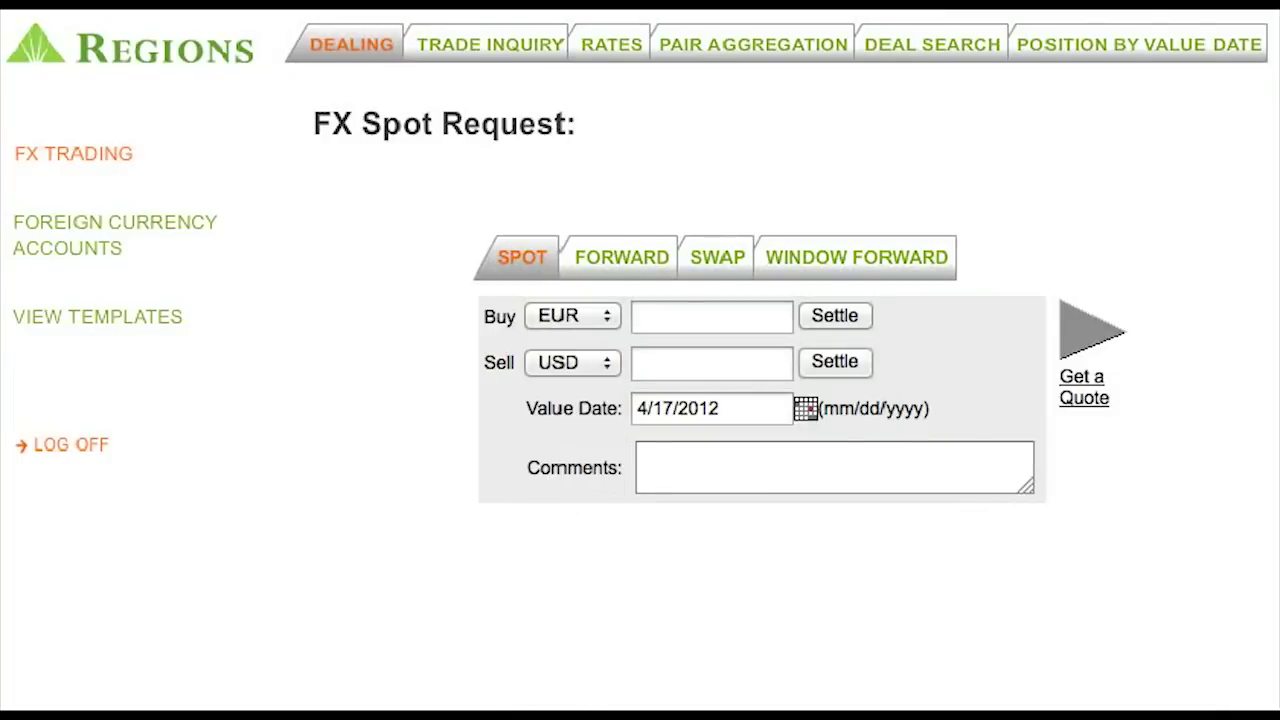
Enter a buy amount of 80,000 EUR, keep value date 4/17/2012, and request a quote
{"action": "left_click", "coordinate": [640, 318]}
{"action": "type", "text": "80,000"}
{"action": "left_click", "coordinate": [677, 588]}
{"action": "left_click", "coordinate": [805, 408]}
{"action": "left_click", "coordinate": [720, 523]}
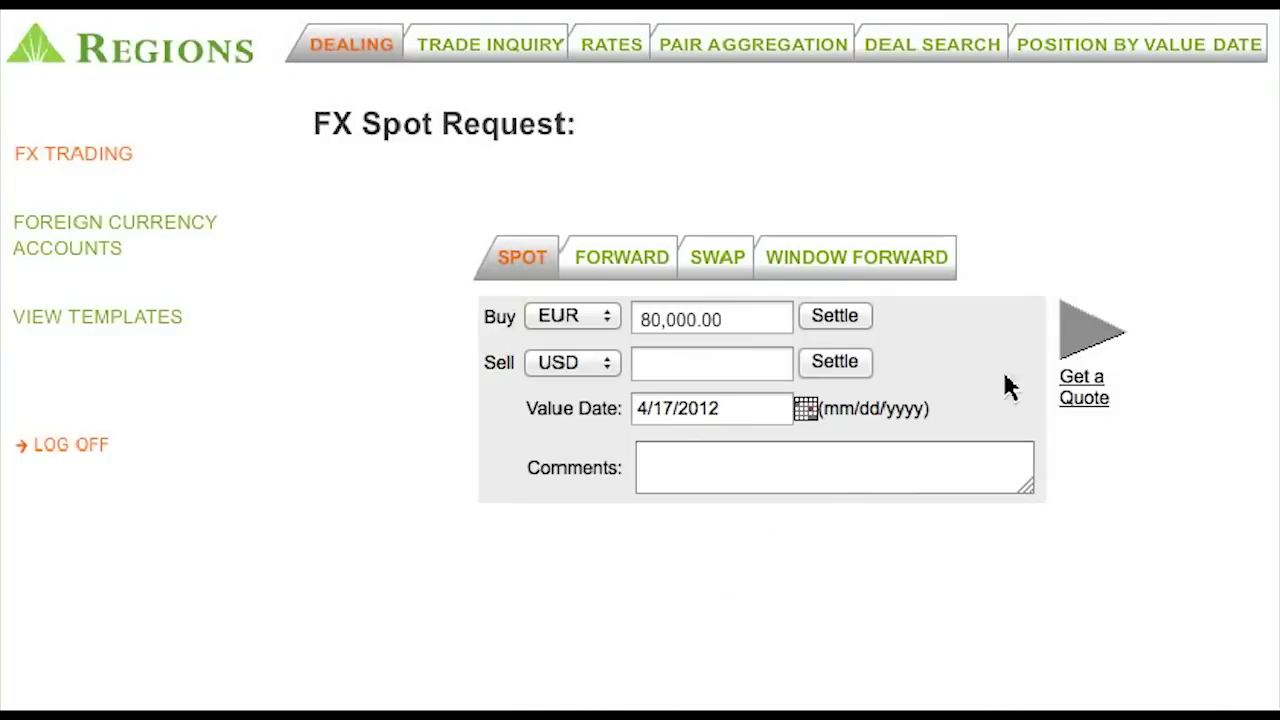
{"action": "left_click", "coordinate": [1092, 332]}
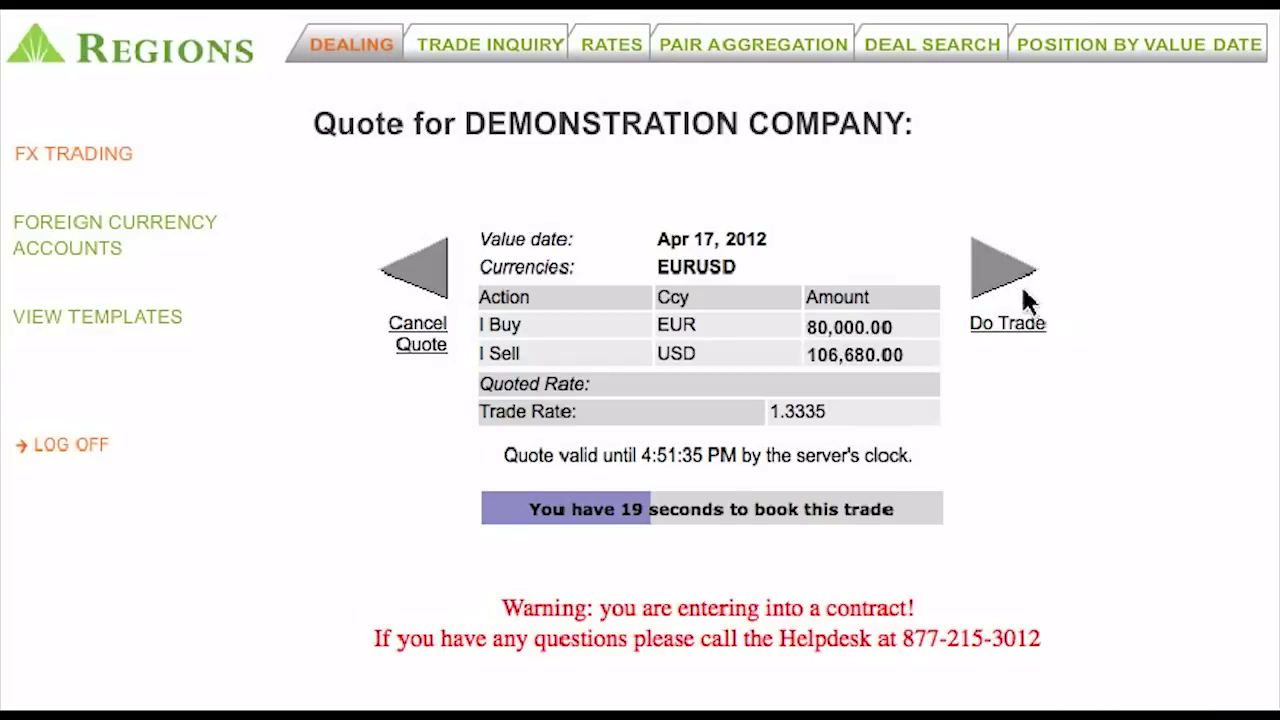
Accept the EUR/USD quote at 1.3335 to book the 80,000.00 EUR purchase
{"action": "left_click", "coordinate": [992, 279]}
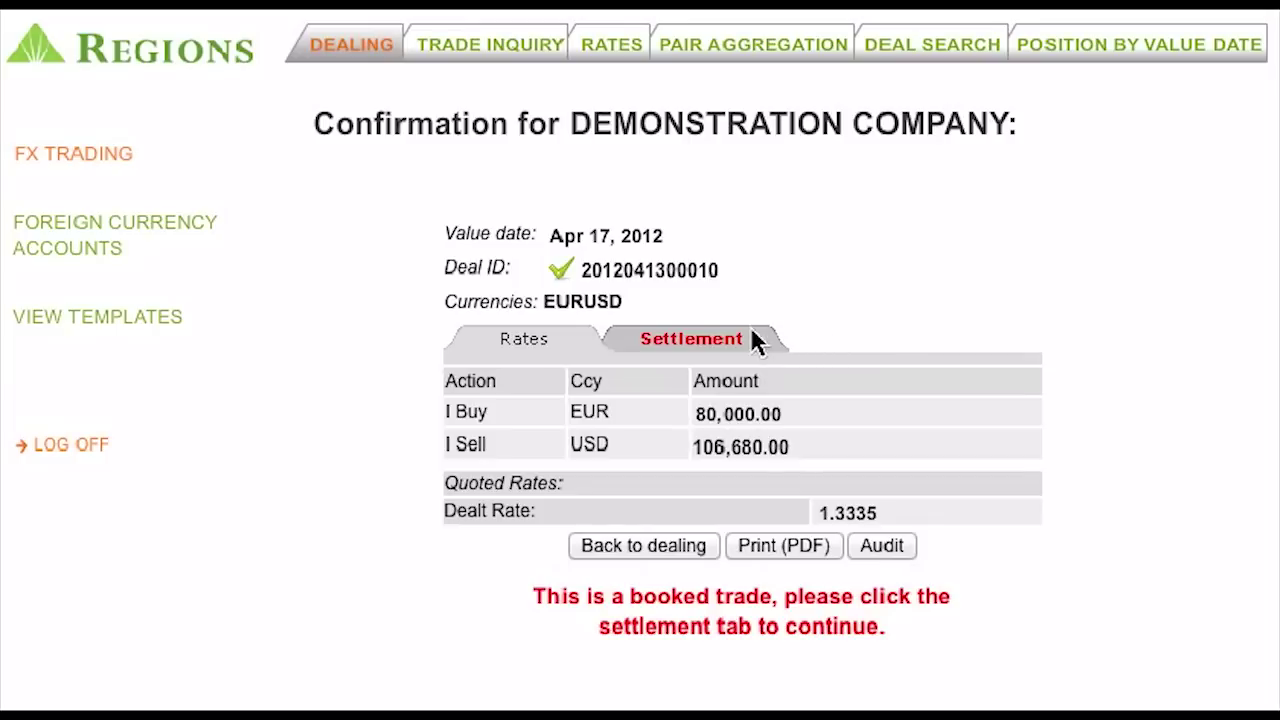
Settle the EUR purchase using ABC COMPANY's existing settlement instruction
{"action": "left_click", "coordinate": [691, 339]}
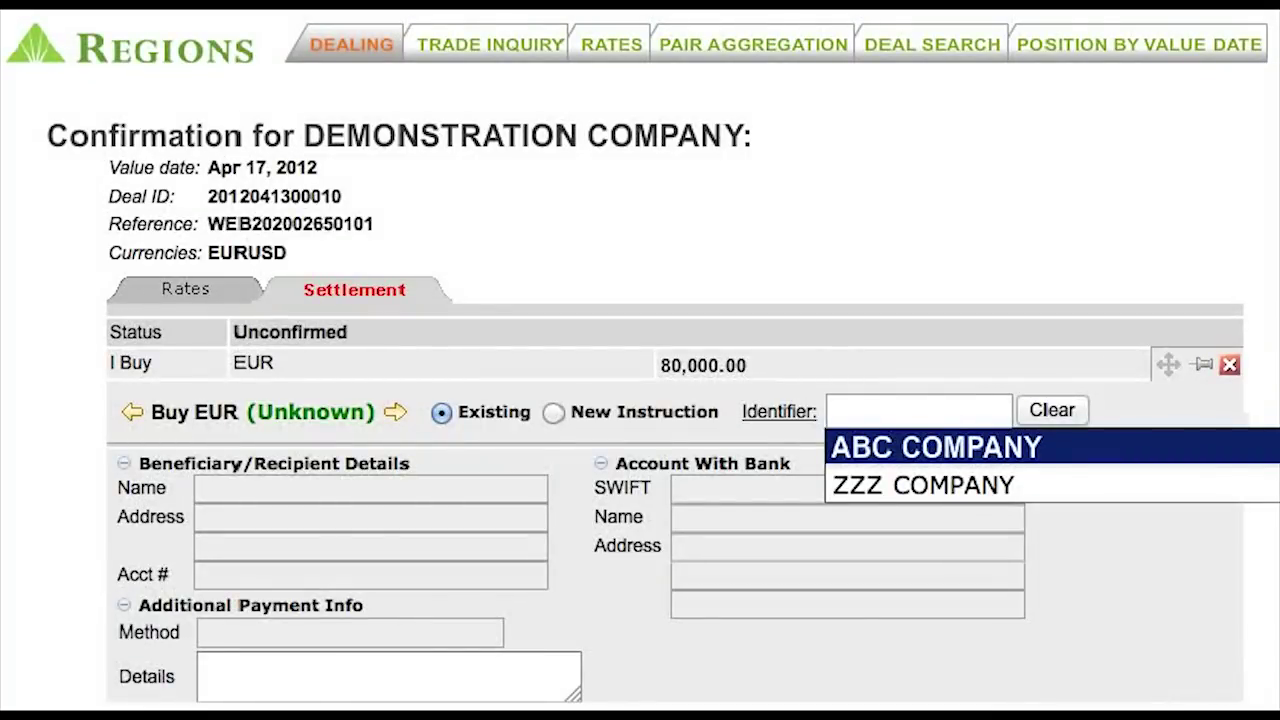
{"action": "left_click", "coordinate": [988, 416]}
{"action": "left_click", "coordinate": [1005, 452]}
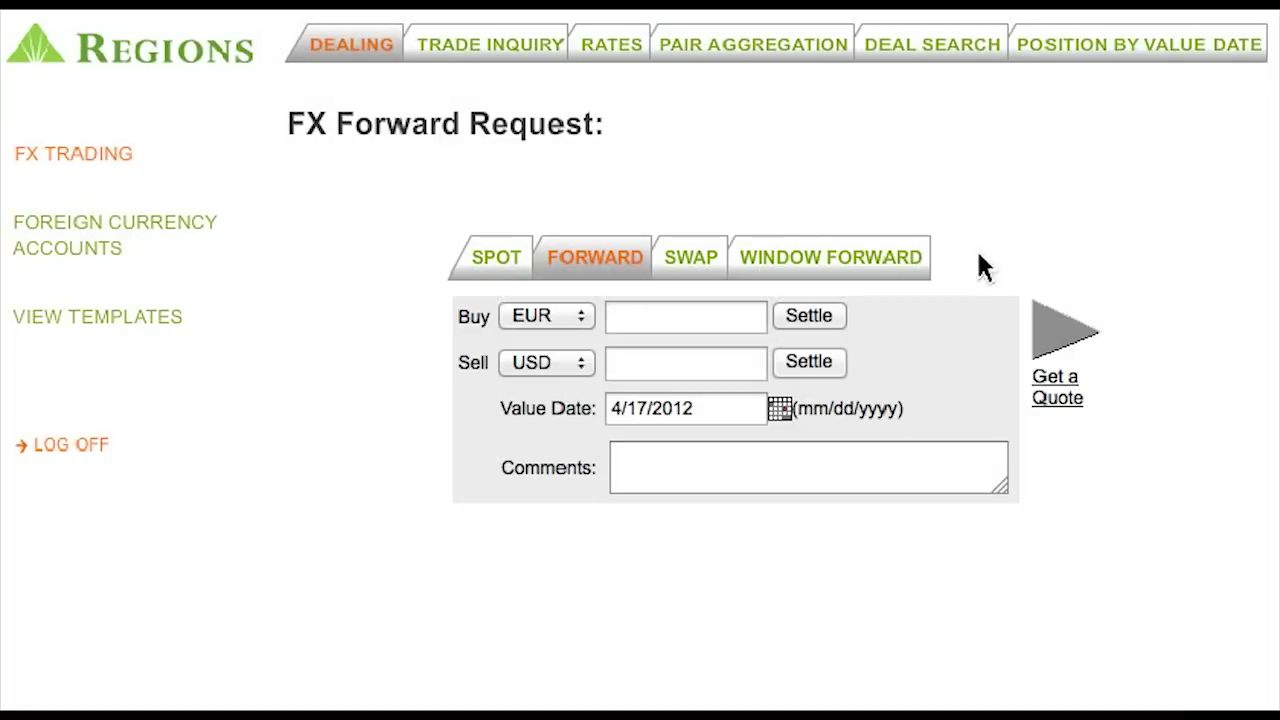
Review the Window Forward and Swap request forms, then view the FX Trading Rates table
{"action": "left_click", "coordinate": [893, 262]}
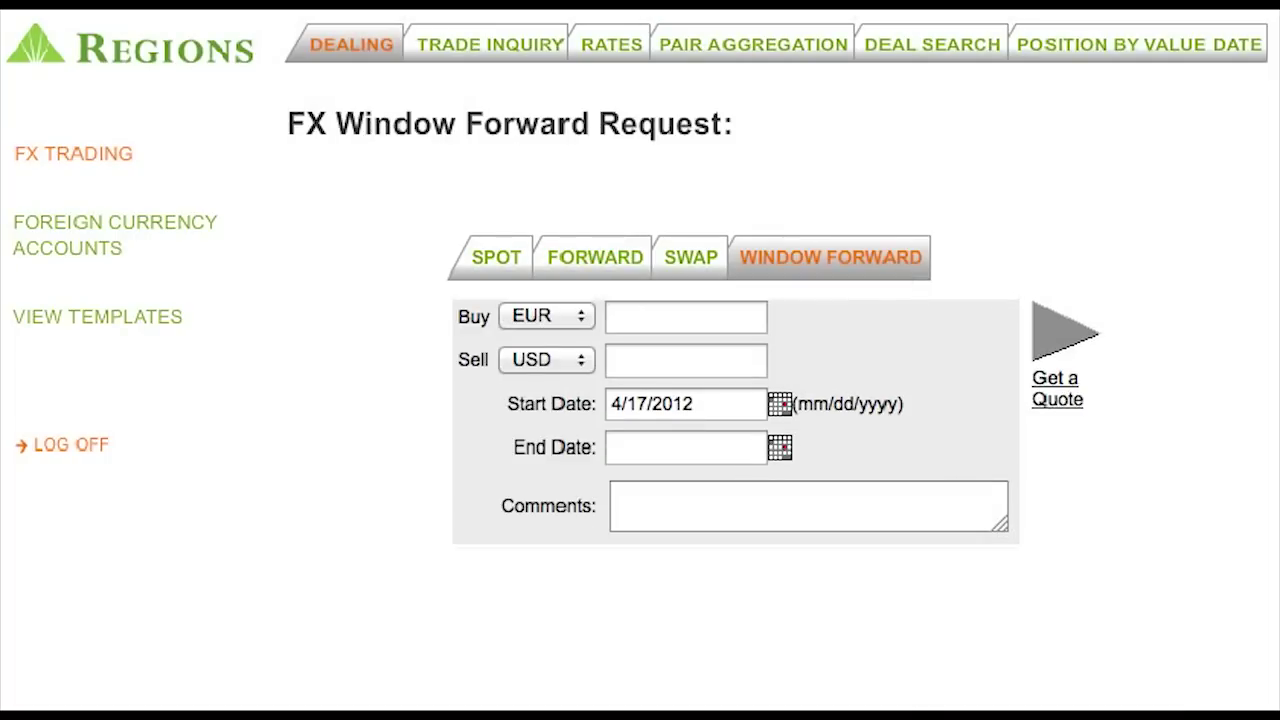
{"action": "left_click", "coordinate": [690, 262]}
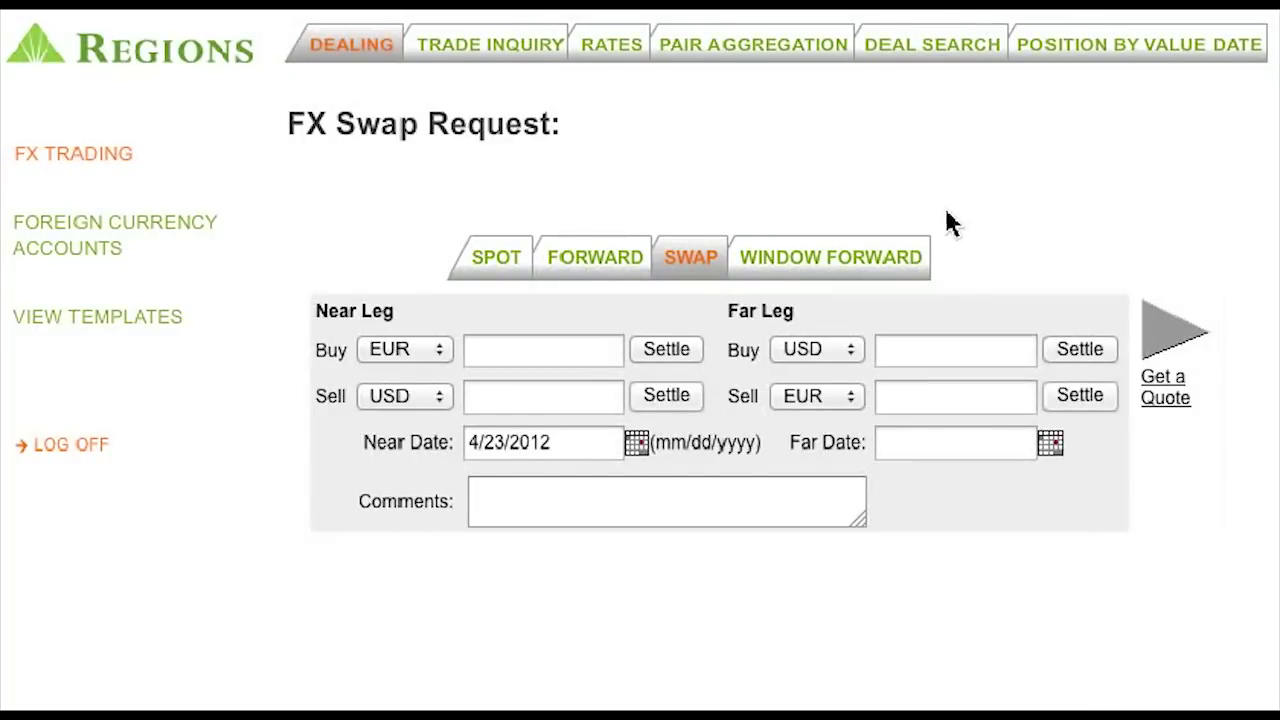
{"action": "left_click", "coordinate": [611, 44]}
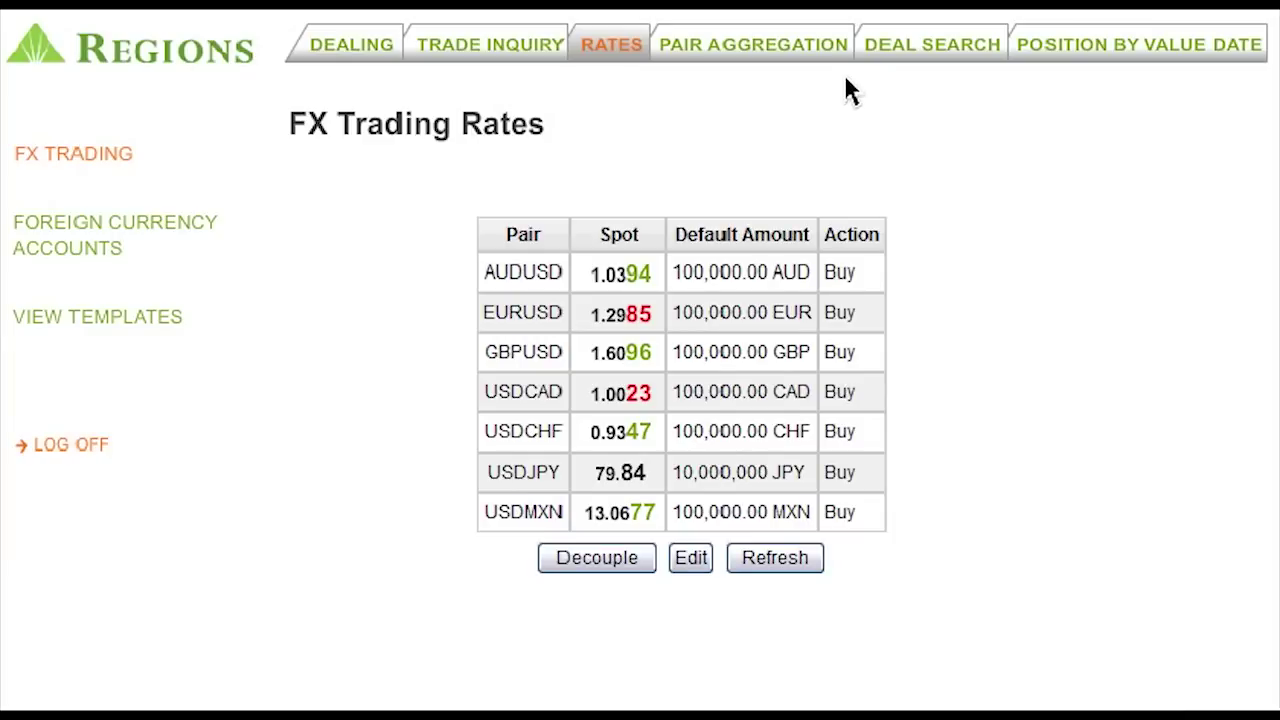
Book aggregated 125,000.00 spot buys in AUDUSD, EURUSD and GBPUSD via Pair Aggregation
{"action": "left_click", "coordinate": [830, 45]}
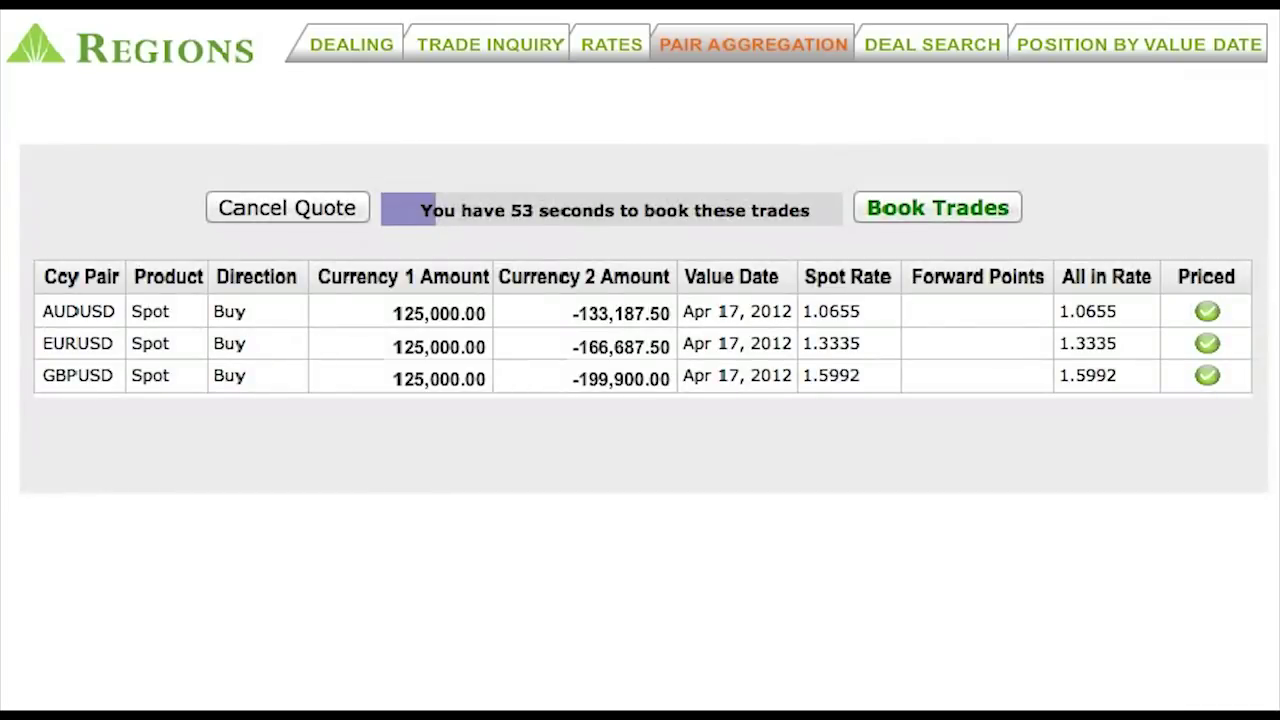
{"action": "left_click", "coordinate": [995, 210]}
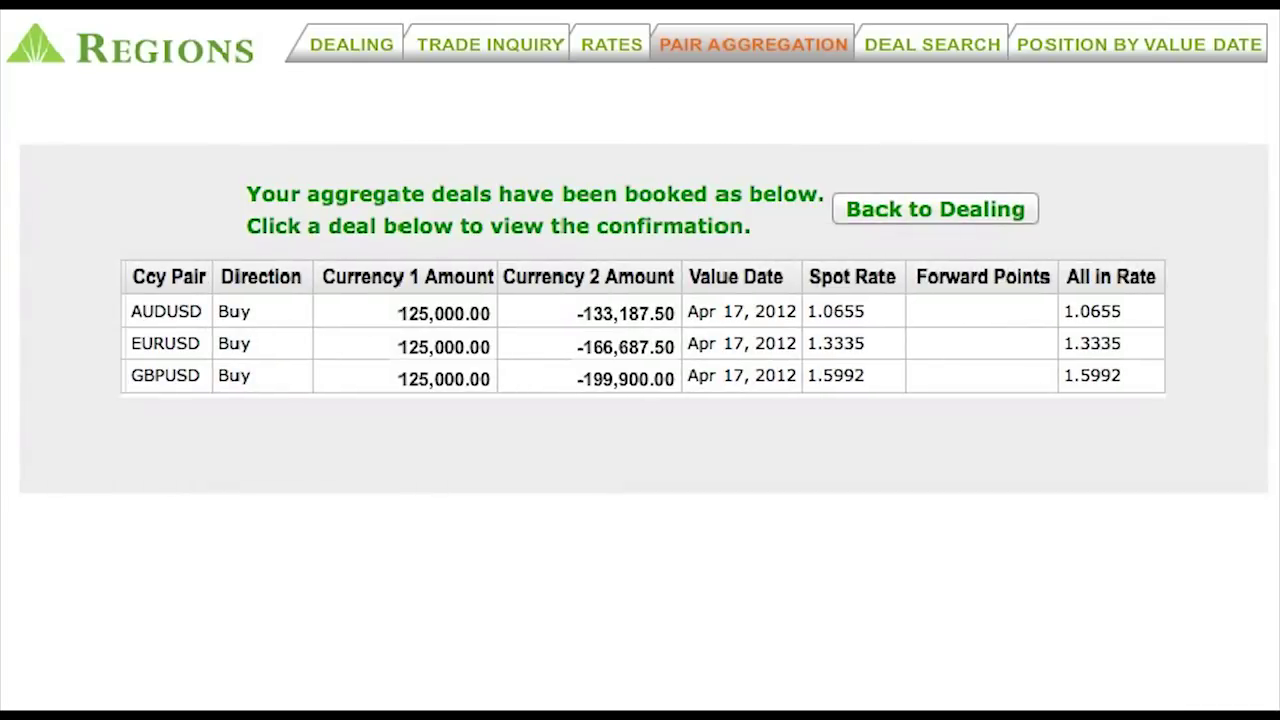
{"action": "left_click", "coordinate": [553, 44]}
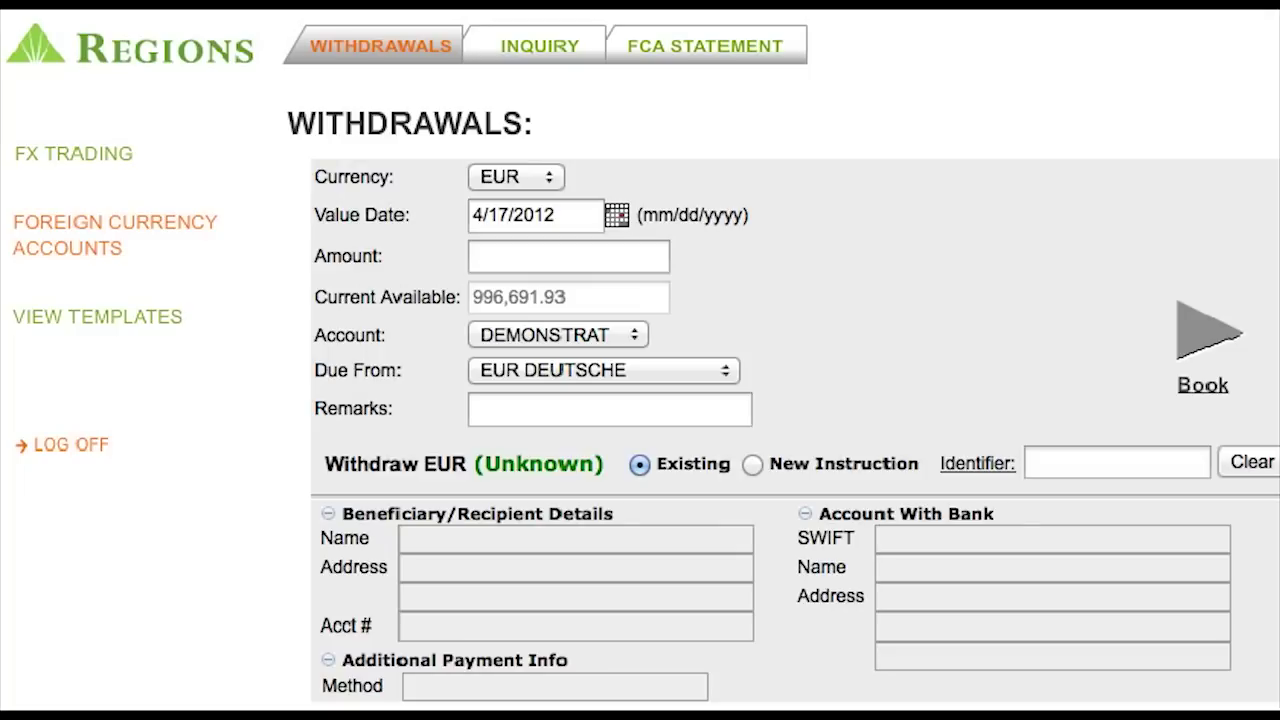
Book a 100,000.00 EUR withdrawal paid to ABC COMPANY's instruction, then show the FCA statement
{"action": "left_click", "coordinate": [662, 262]}
{"action": "type", "text": "100,000.00"}
{"action": "left_click", "coordinate": [1193, 470]}
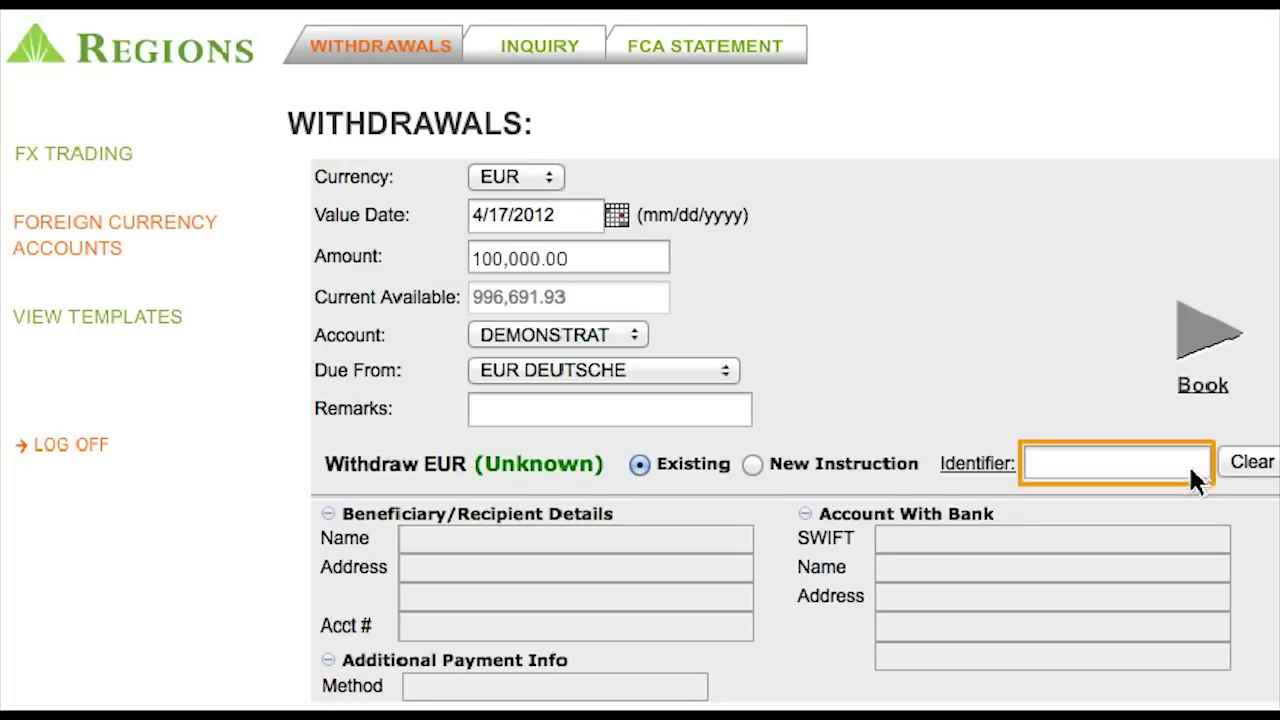
{"action": "left_click", "coordinate": [1186, 493]}
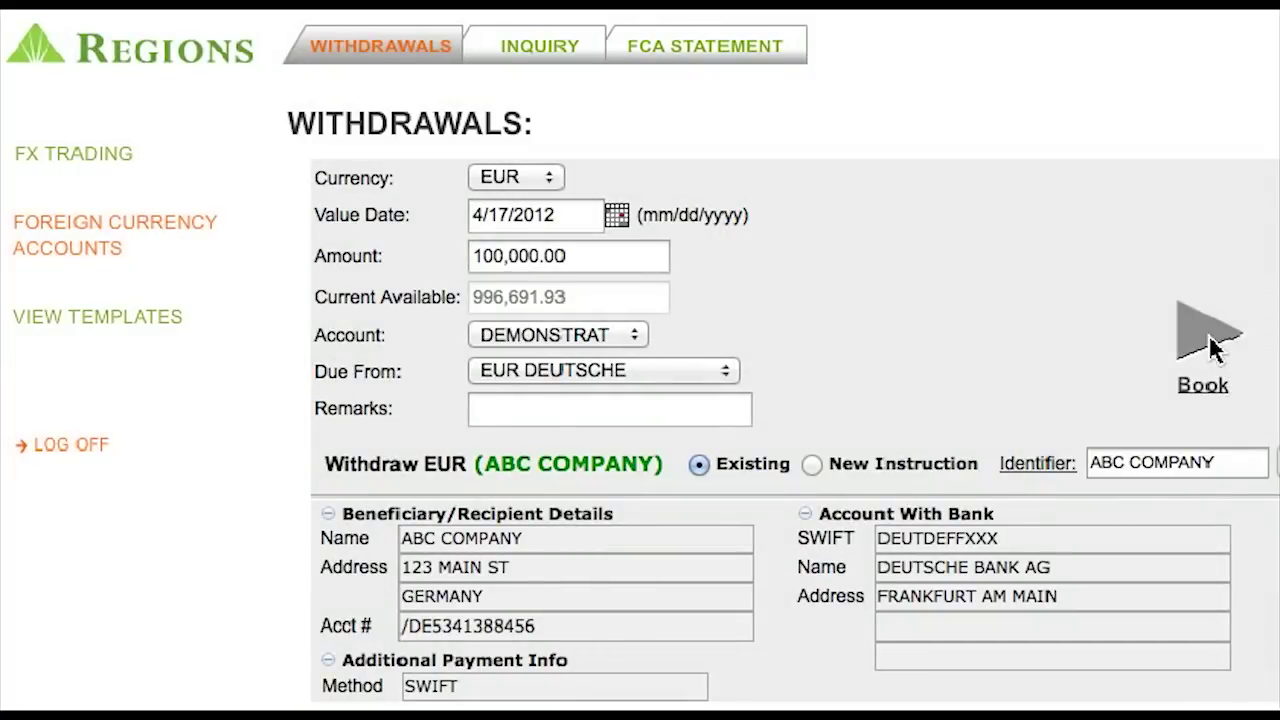
{"action": "left_click", "coordinate": [1203, 372]}
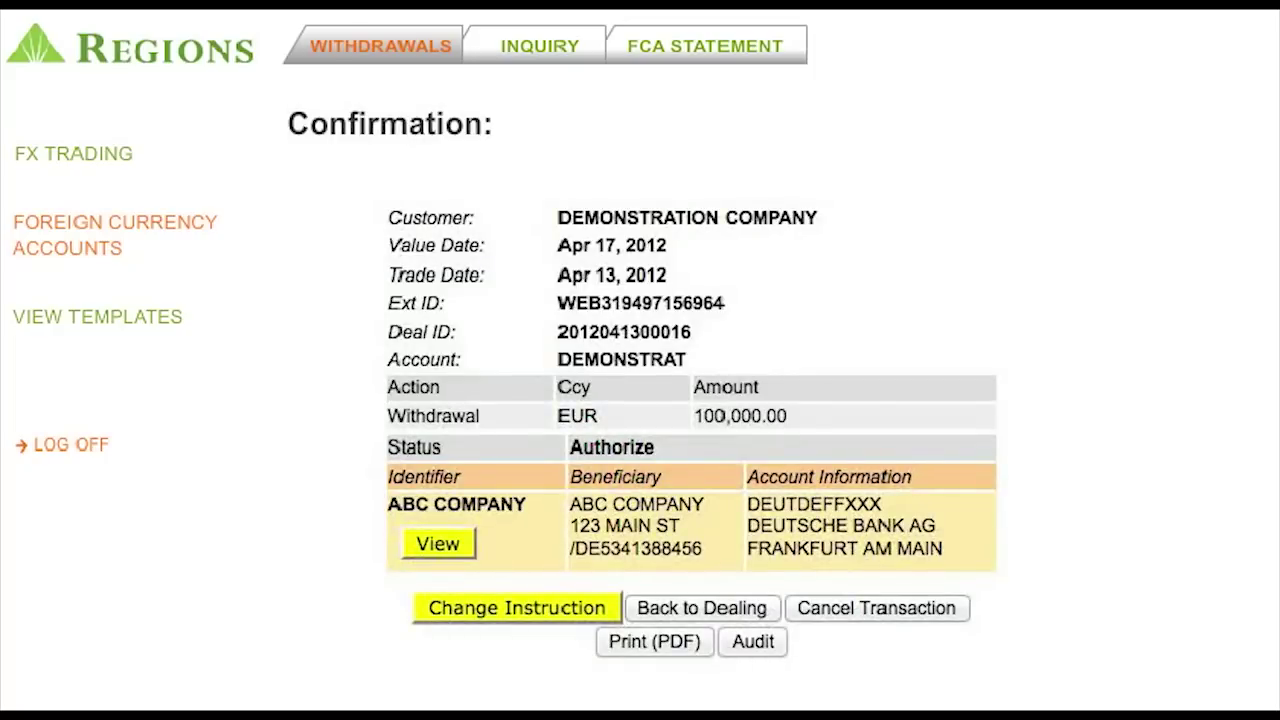
{"action": "left_click", "coordinate": [803, 56]}
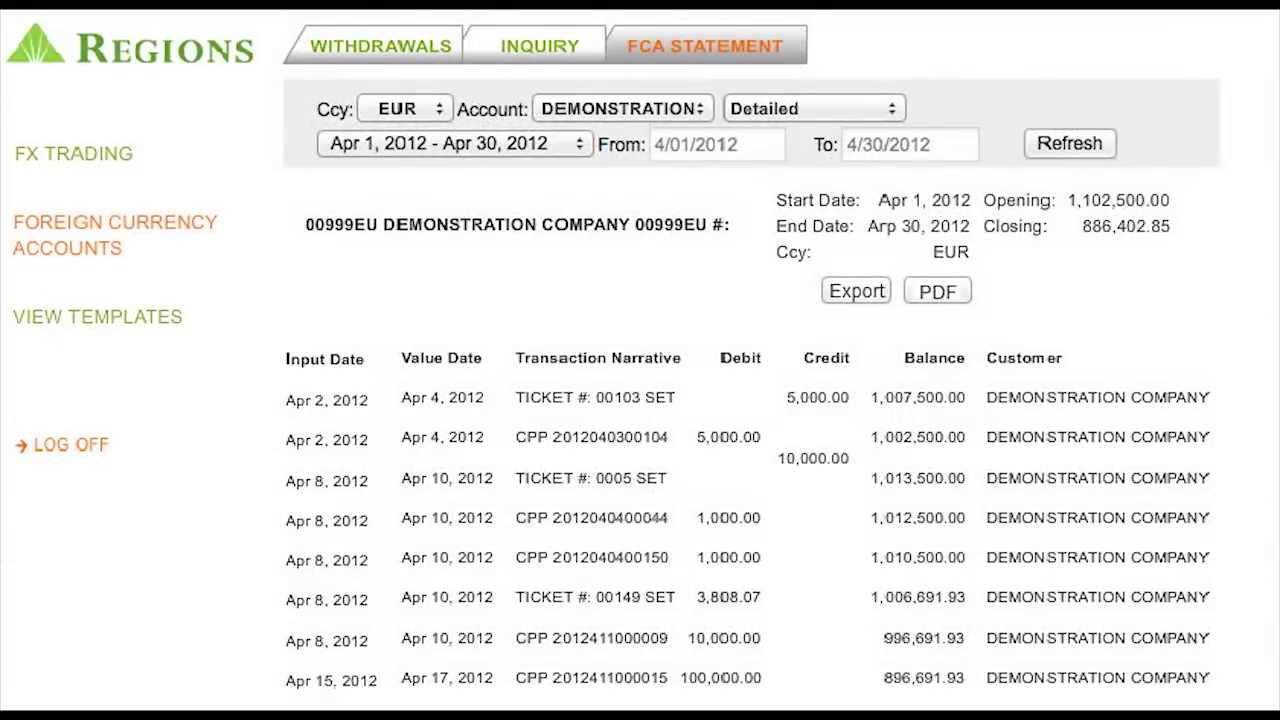